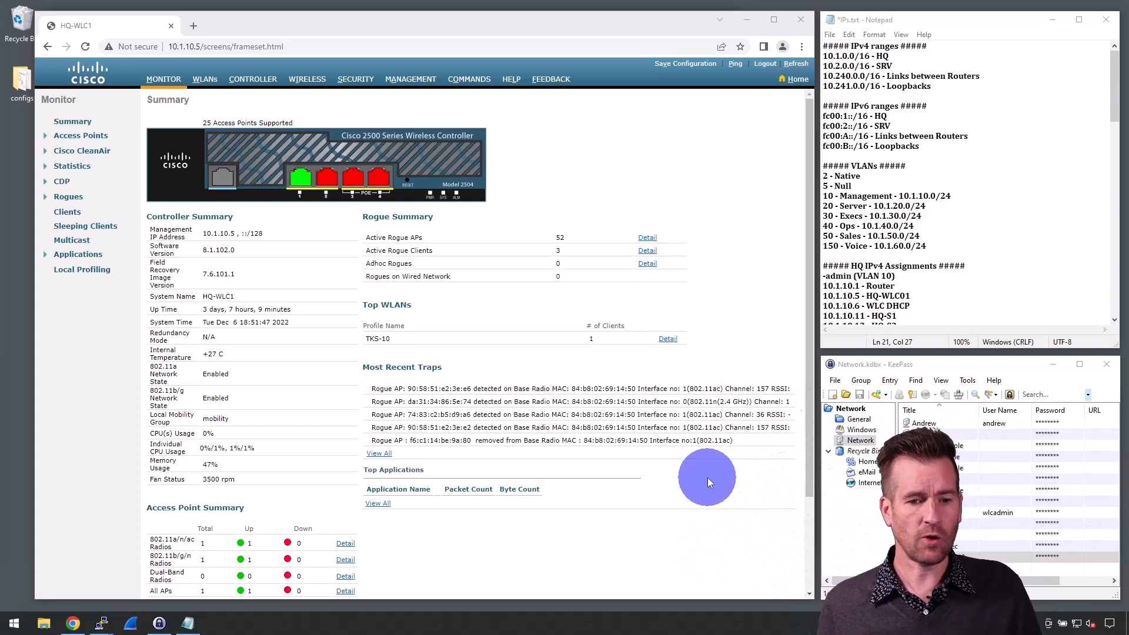
Create a new internal DHCP server scope named Management on the controller.
left_click(261, 87)
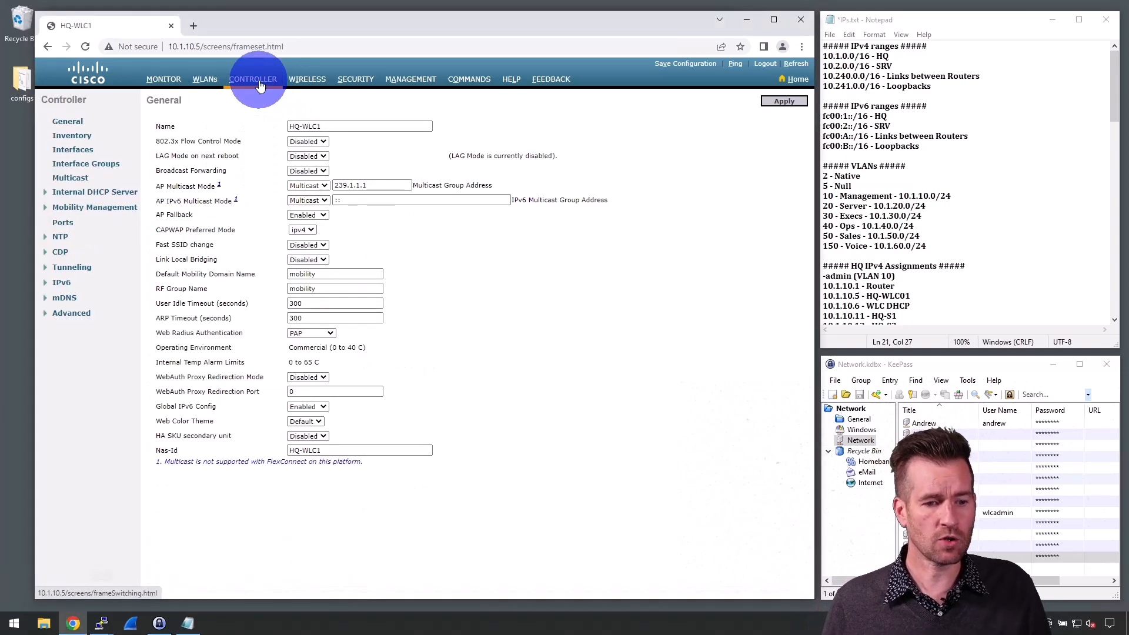
left_click(67, 193)
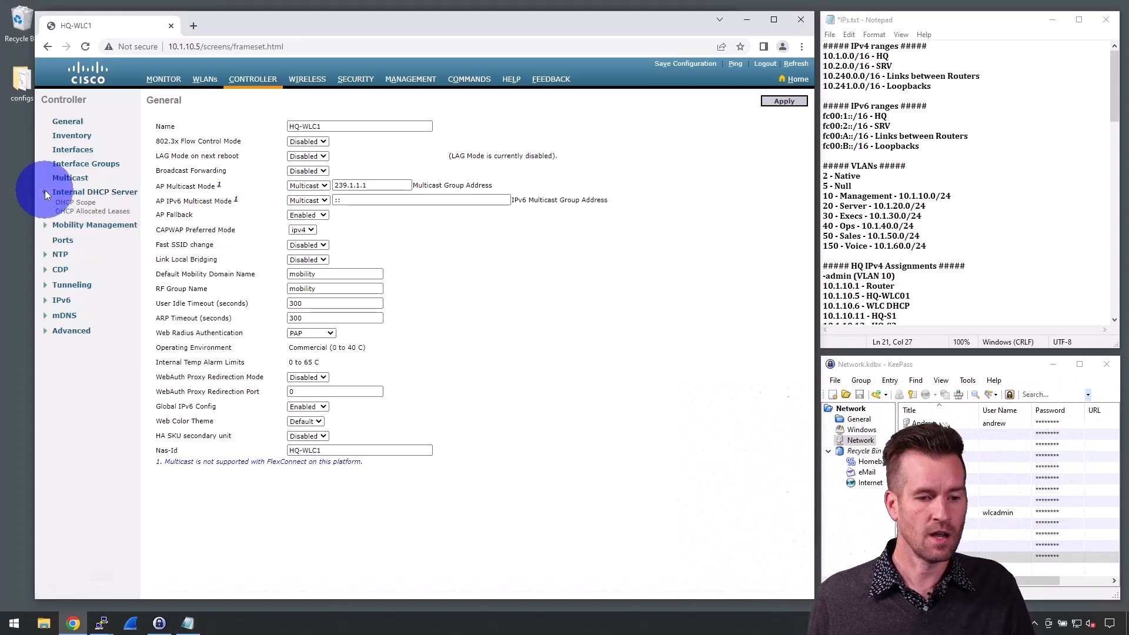
left_click(76, 203)
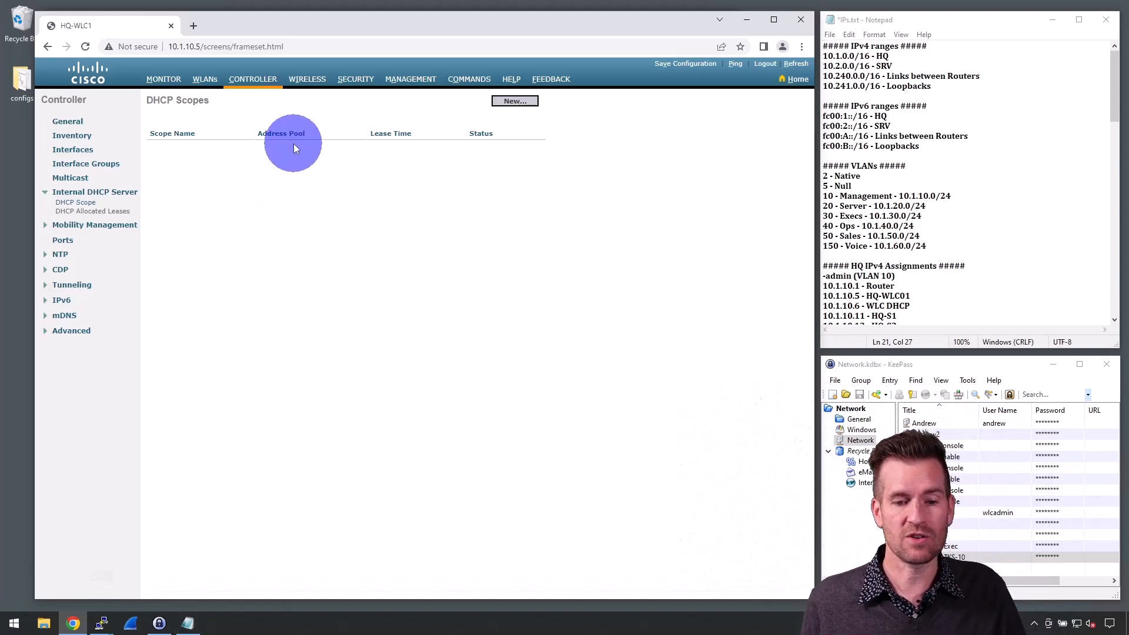
left_click(513, 101)
left_click(259, 127)
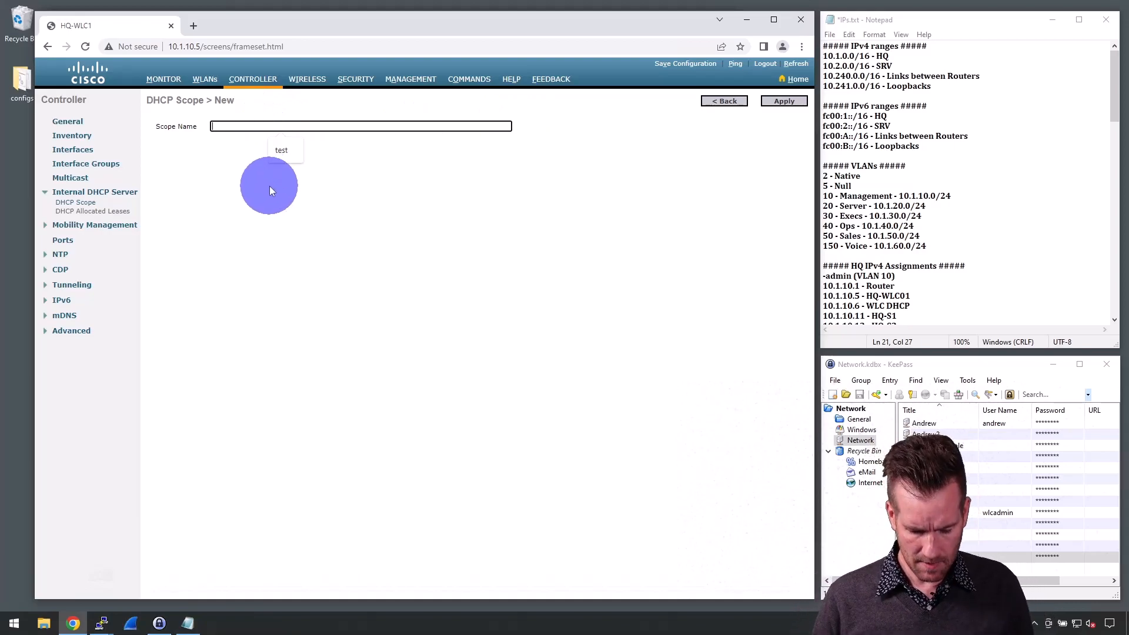
type("Management")
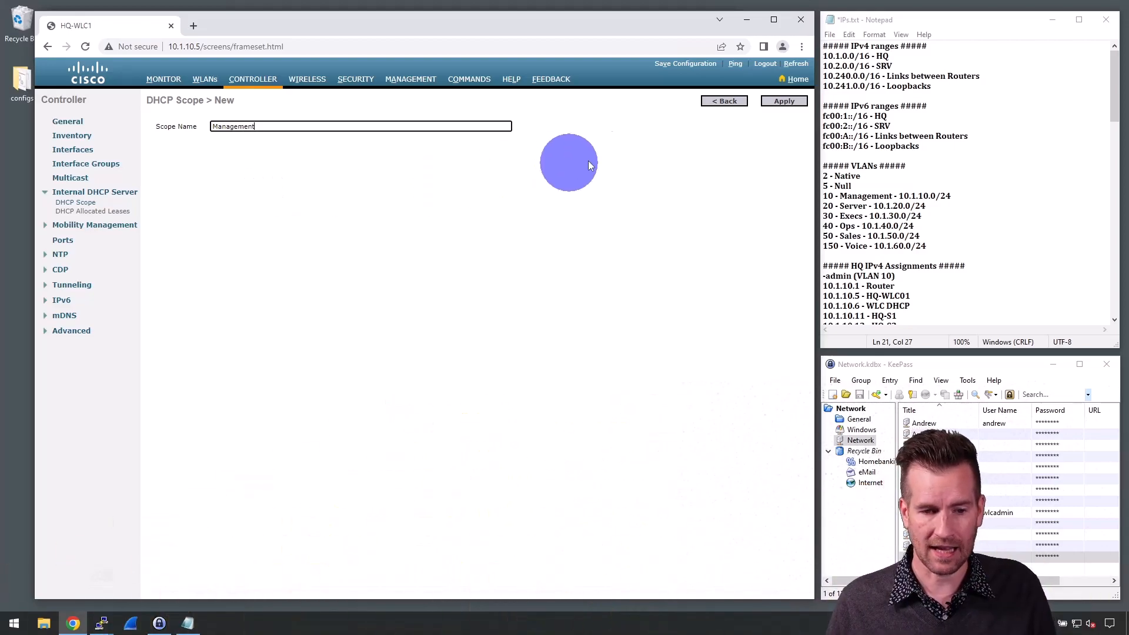
left_click(779, 104)
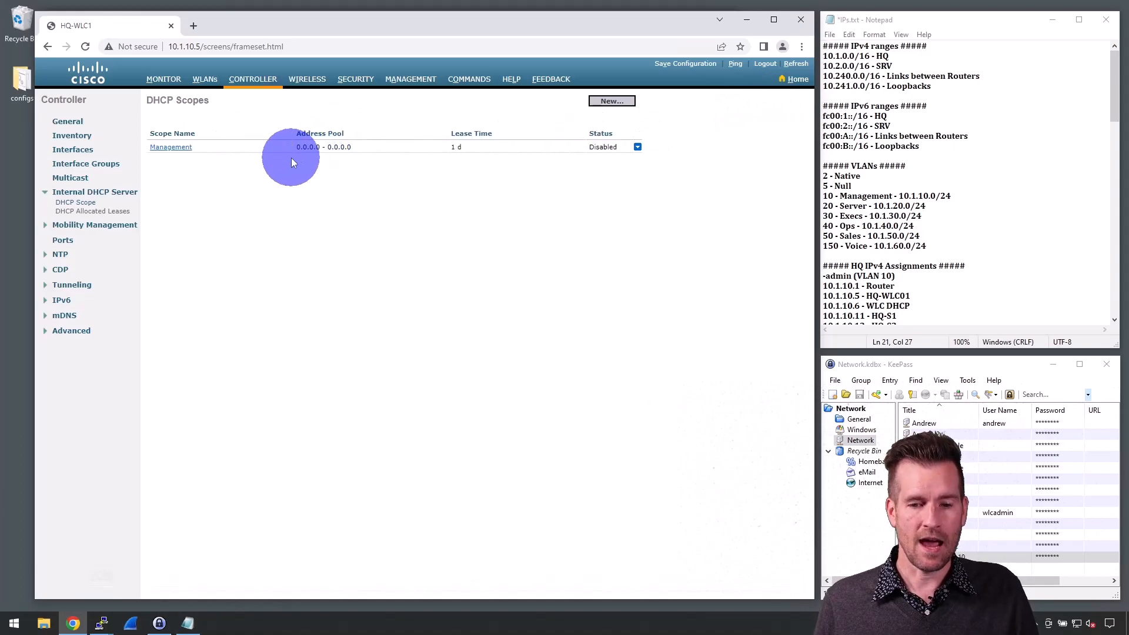
Set the Management scope's address pool to start at 10.1.10.224 and end at 10.1.10.230.
left_click(169, 148)
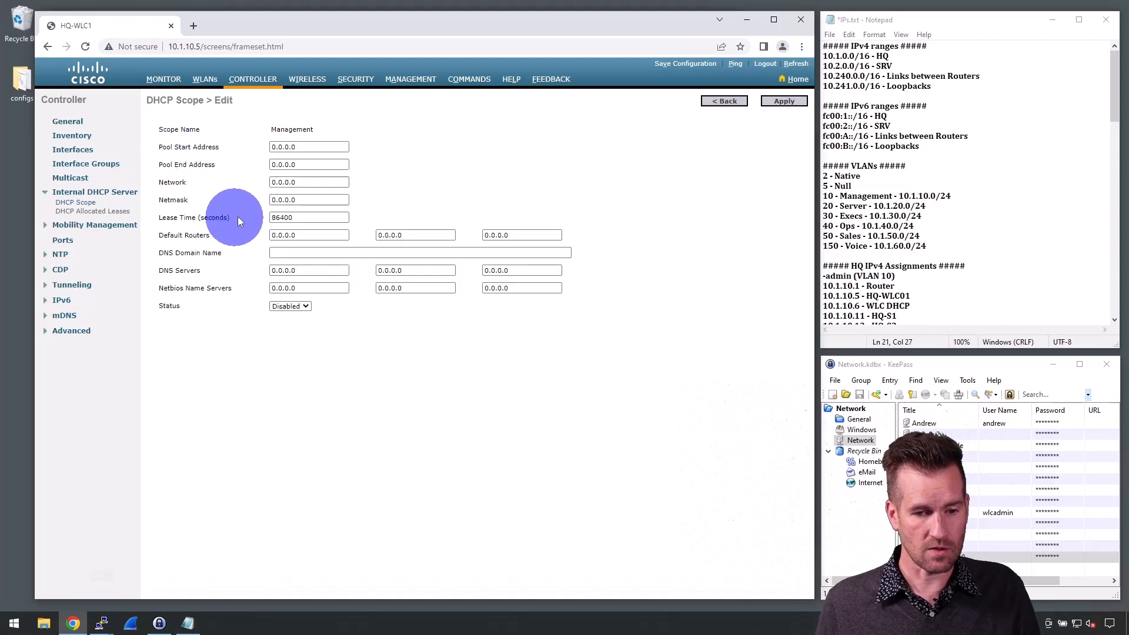
double_click(290, 147)
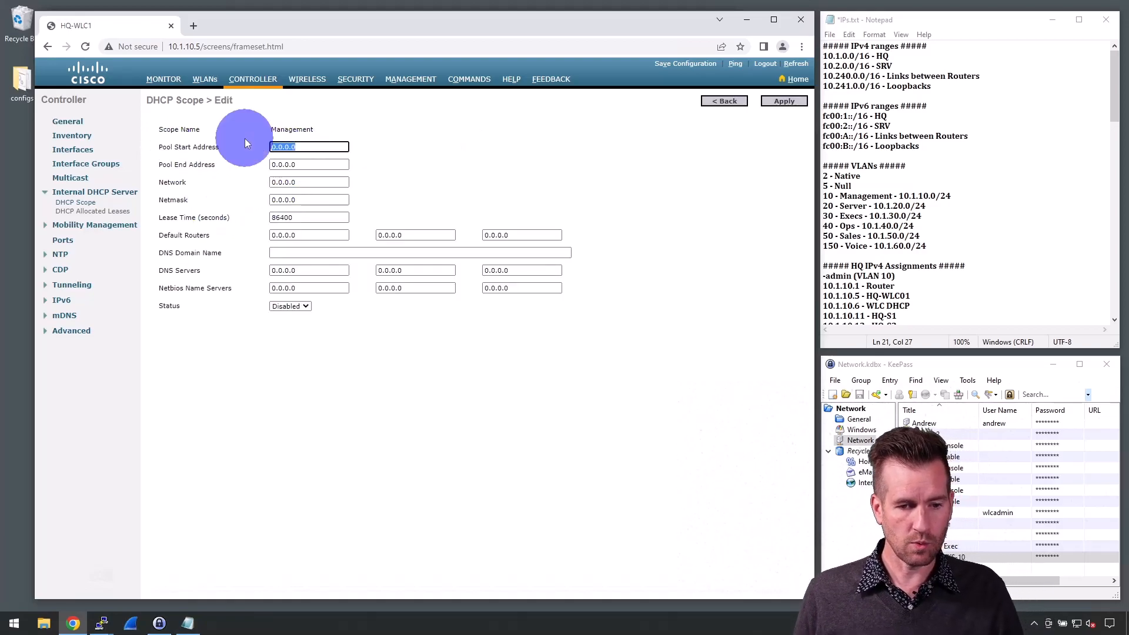
type("10.1.10.22")
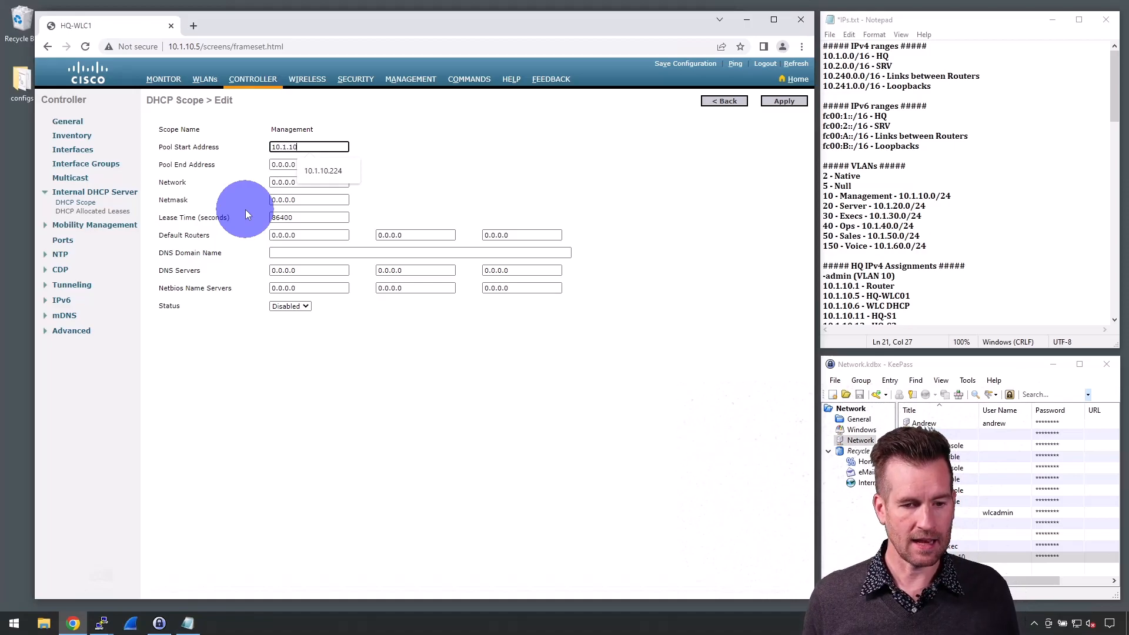
type("4")
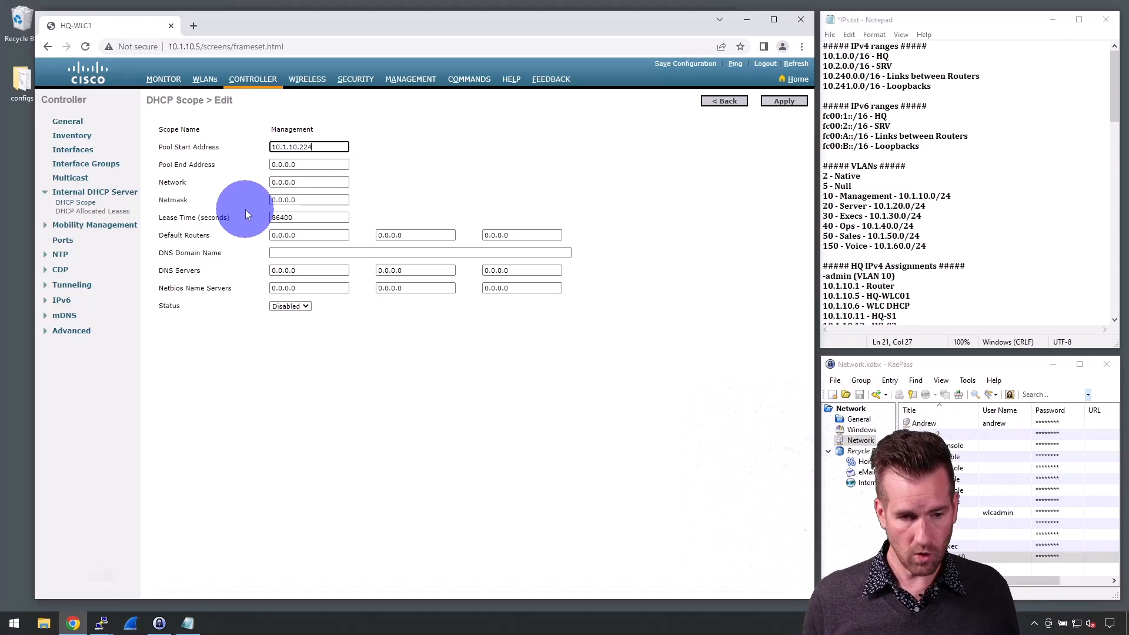
key("Tab")
type("10.")
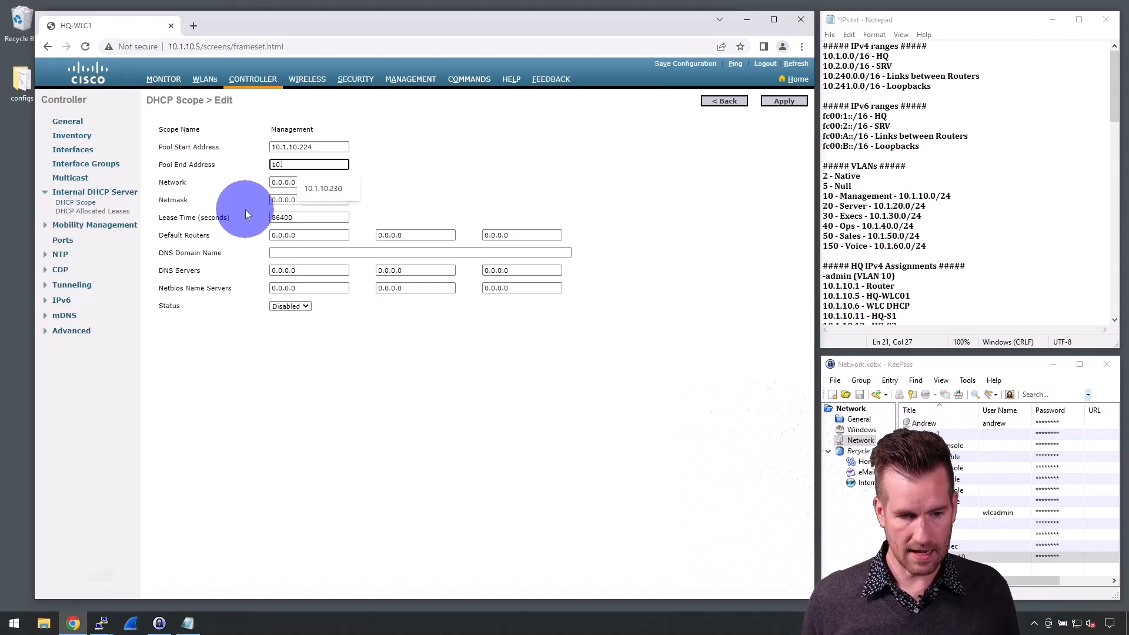
type("1.10.")
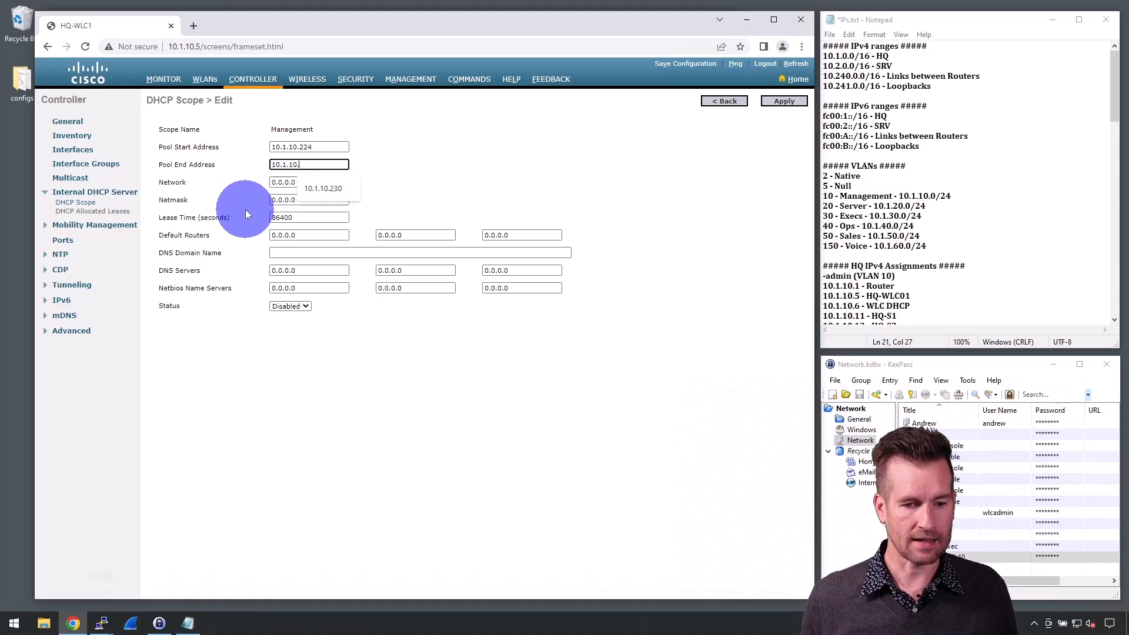
type("230")
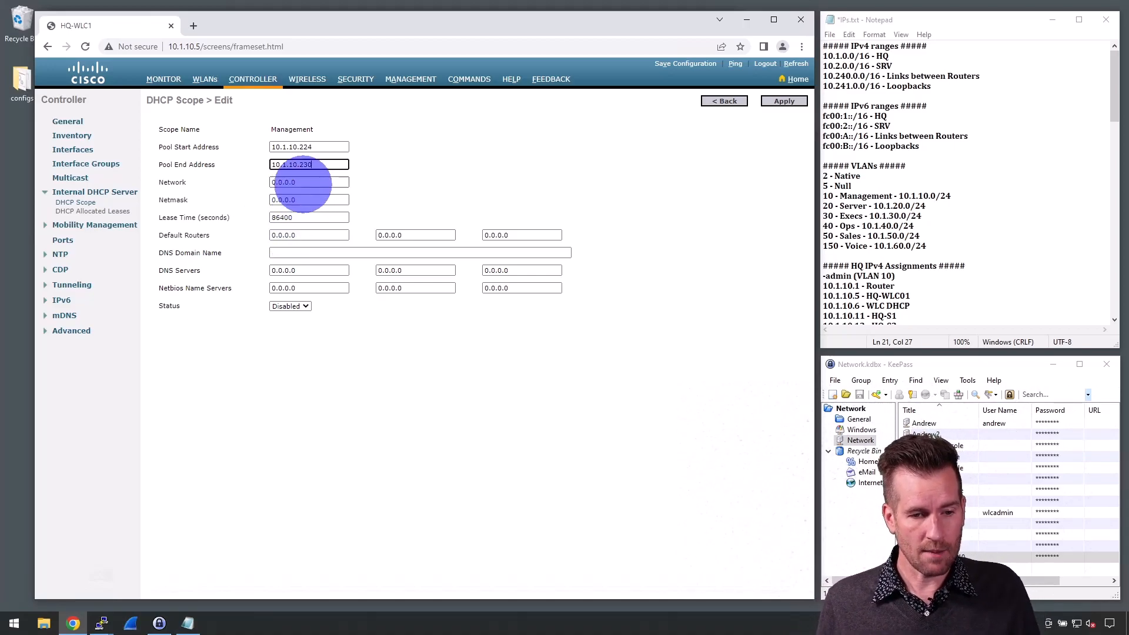
Set the Management scope's network to 10.1.10.0 and its netmask to 255.255.255.0.
key("Tab")
type("10.1.10.")
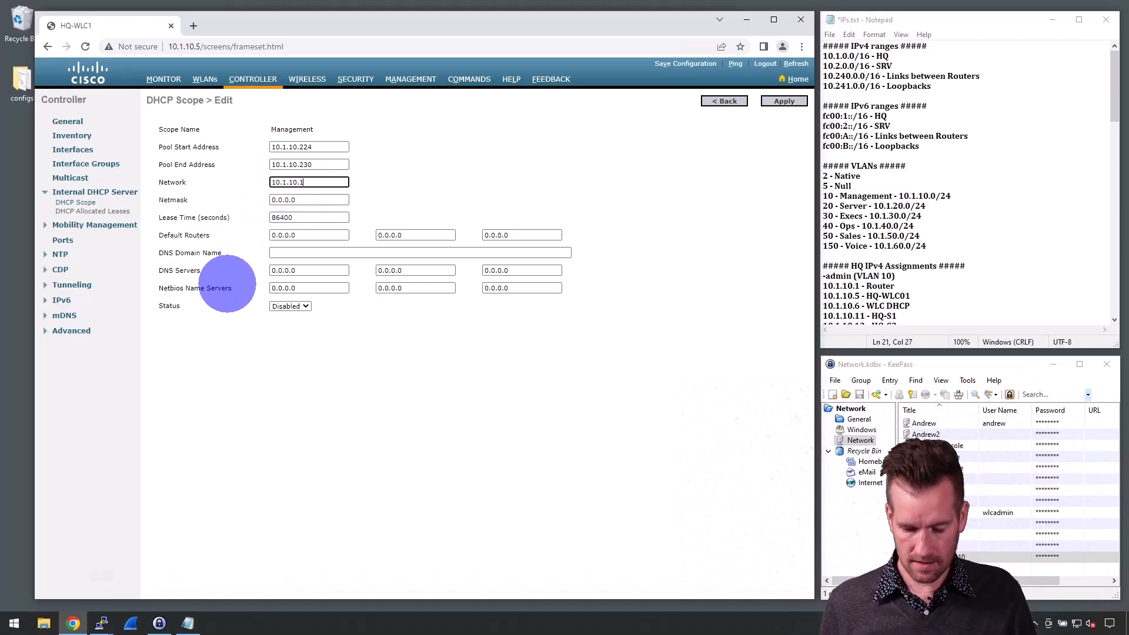
type("0")
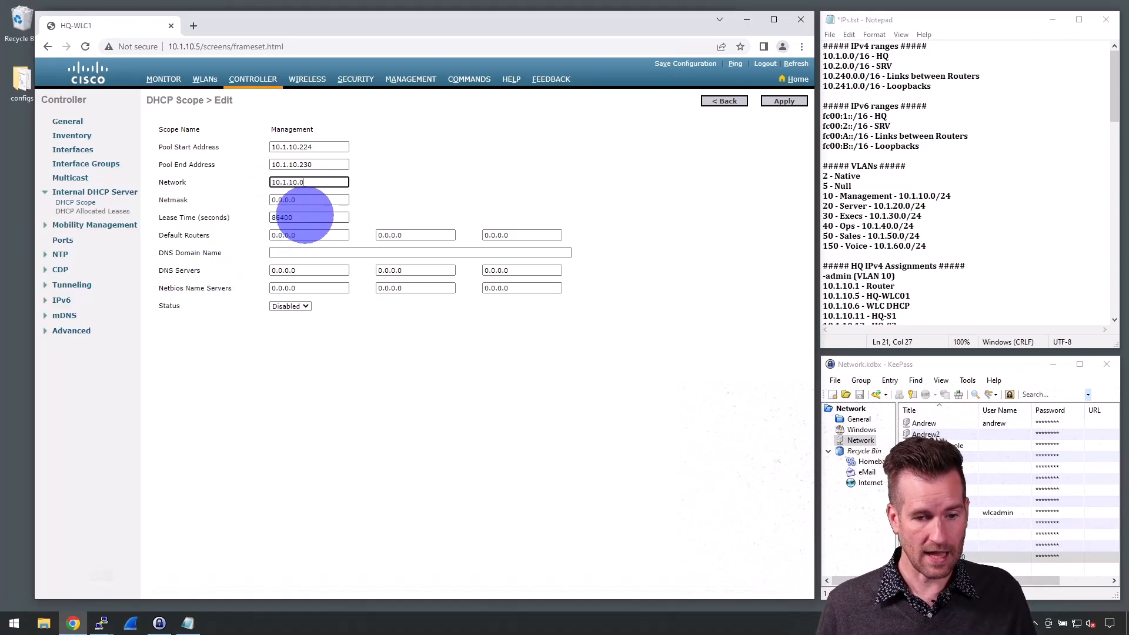
key("Tab")
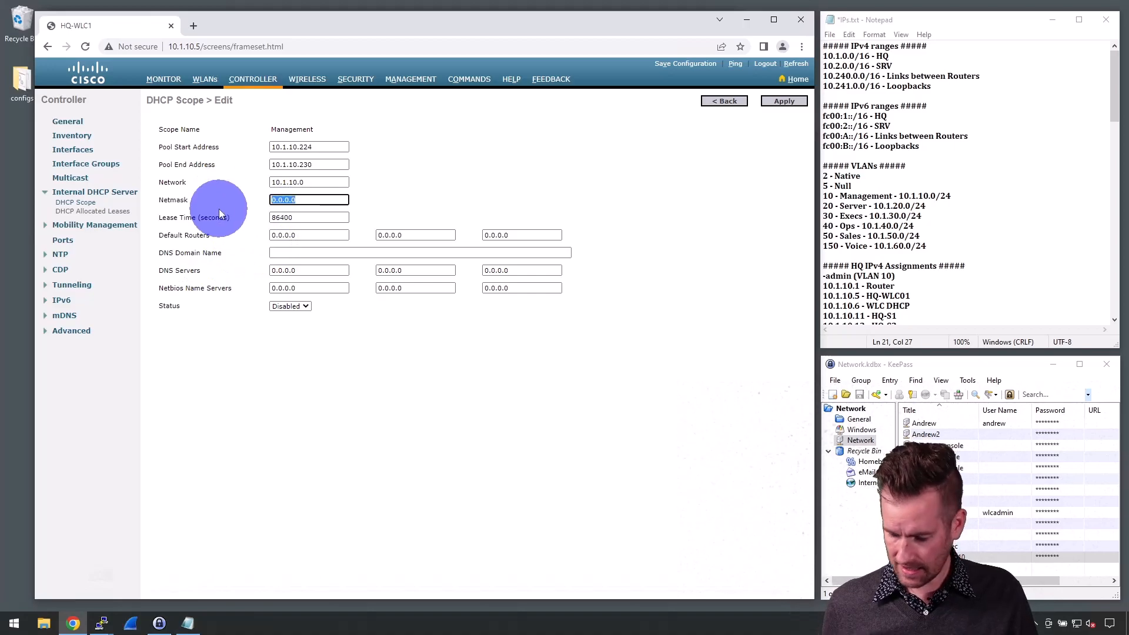
type("255")
left_click(339, 228)
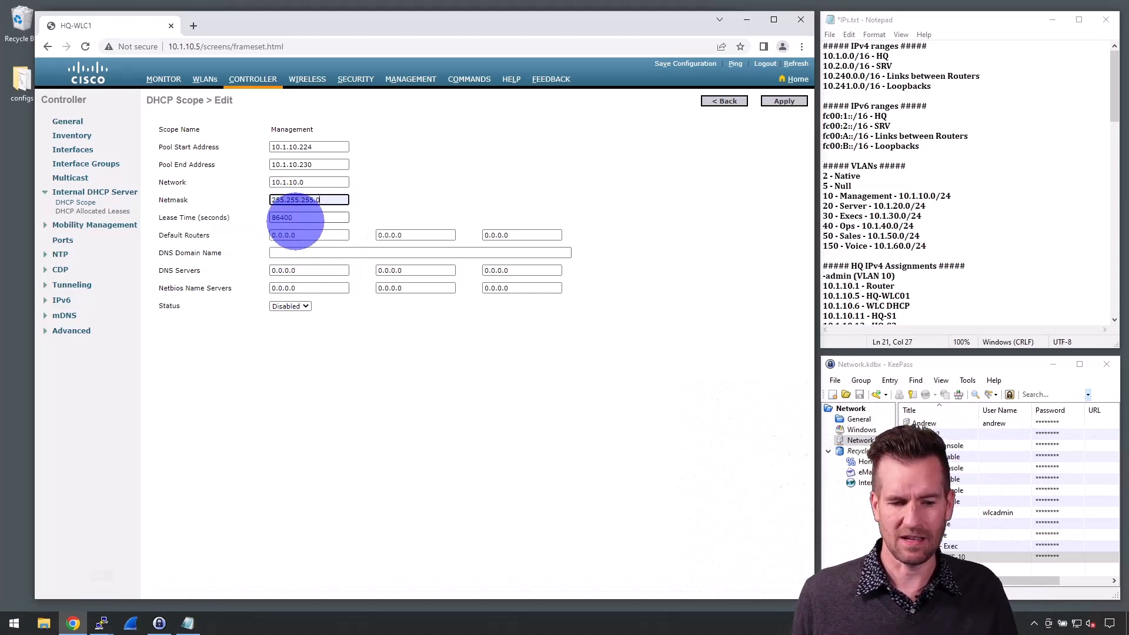
Set the scope's first default router to 10.1.10.1 and its DNS domain name to andy.lan.
double_click(300, 239)
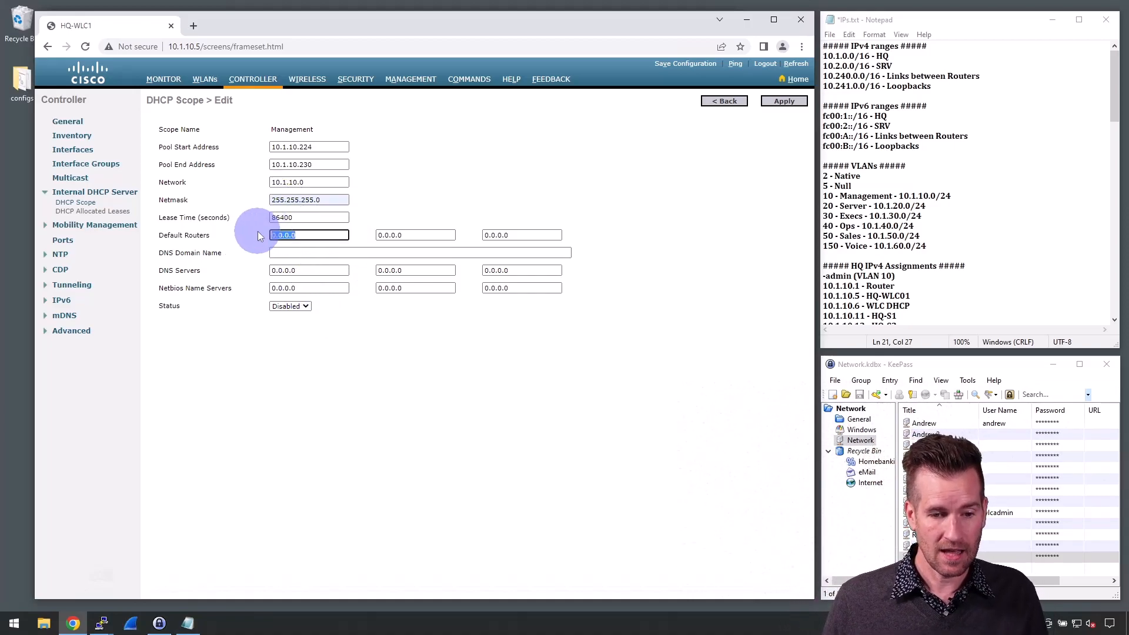
type("10.")
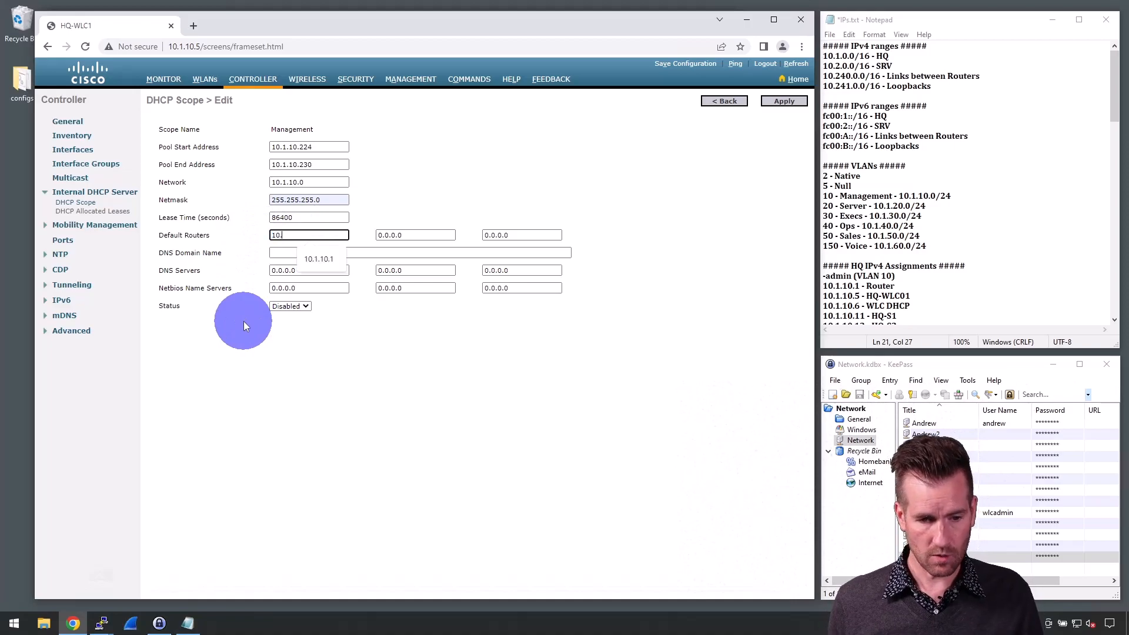
type("1.10.1")
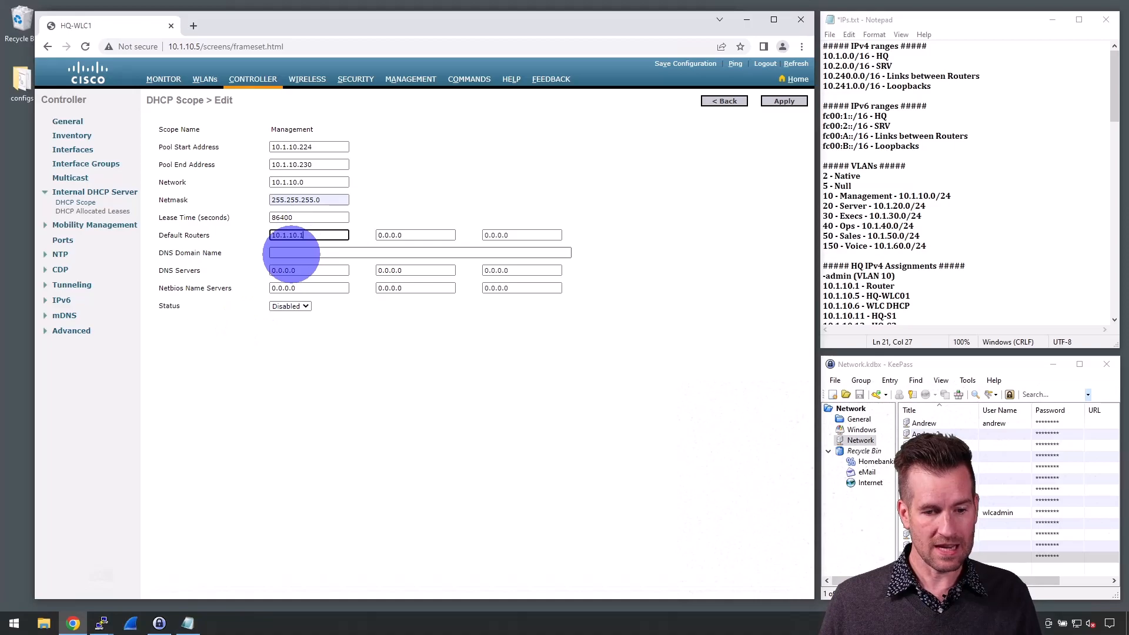
left_click(292, 252)
left_click(349, 276)
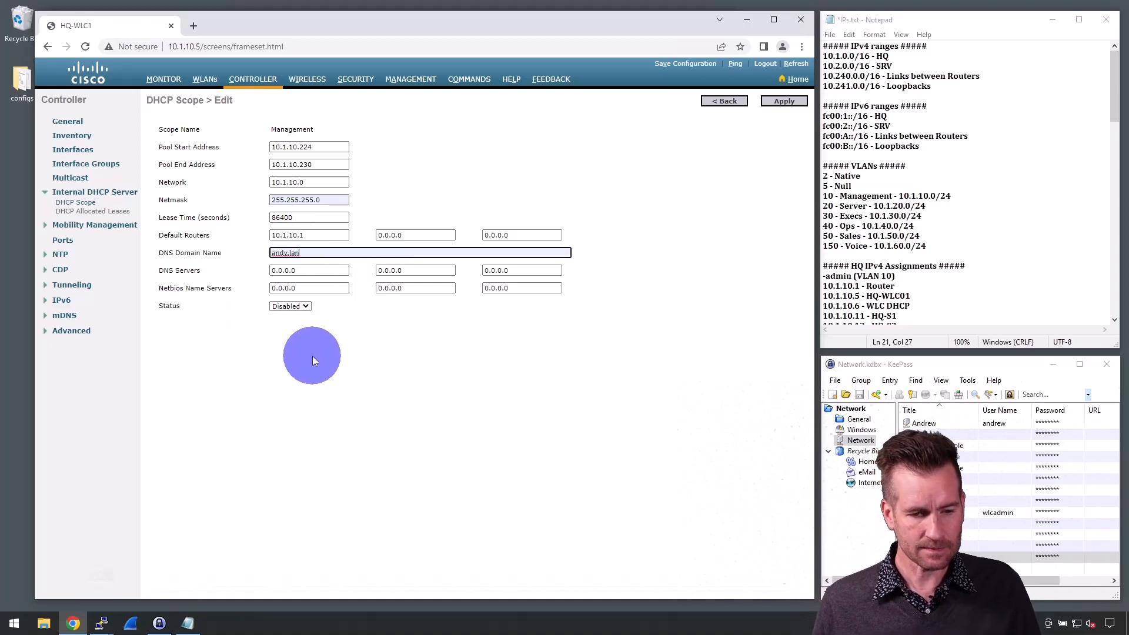
Set the scope's first DNS server to 8.8.8.8 and apply the scope with its status set to Enabled.
key("Tab")
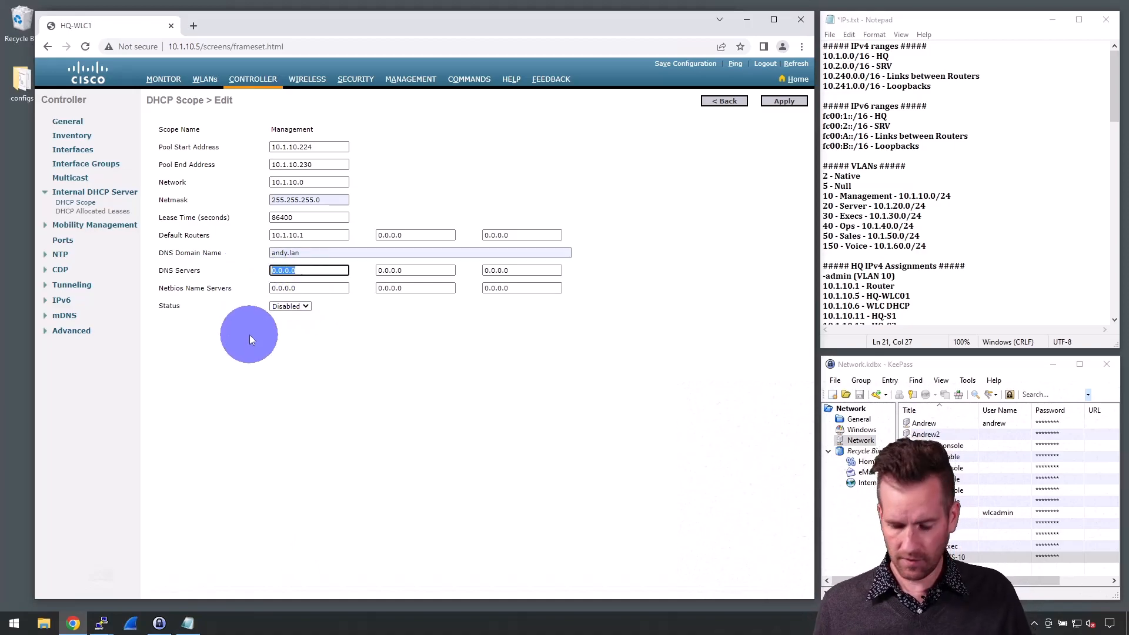
type("8.8.8.8")
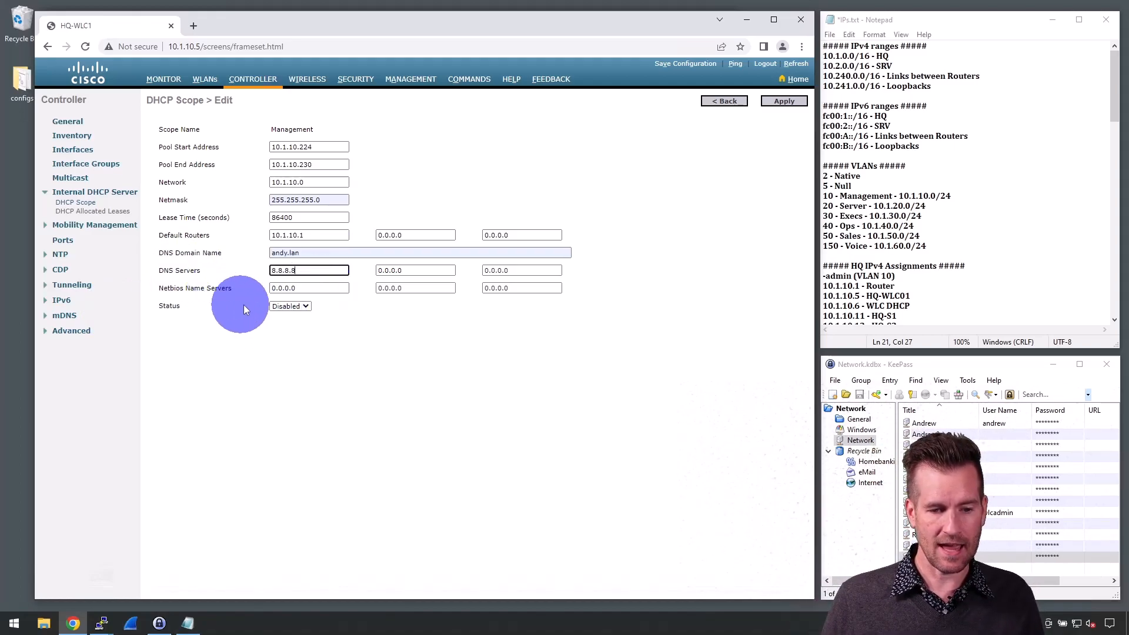
left_click(306, 306)
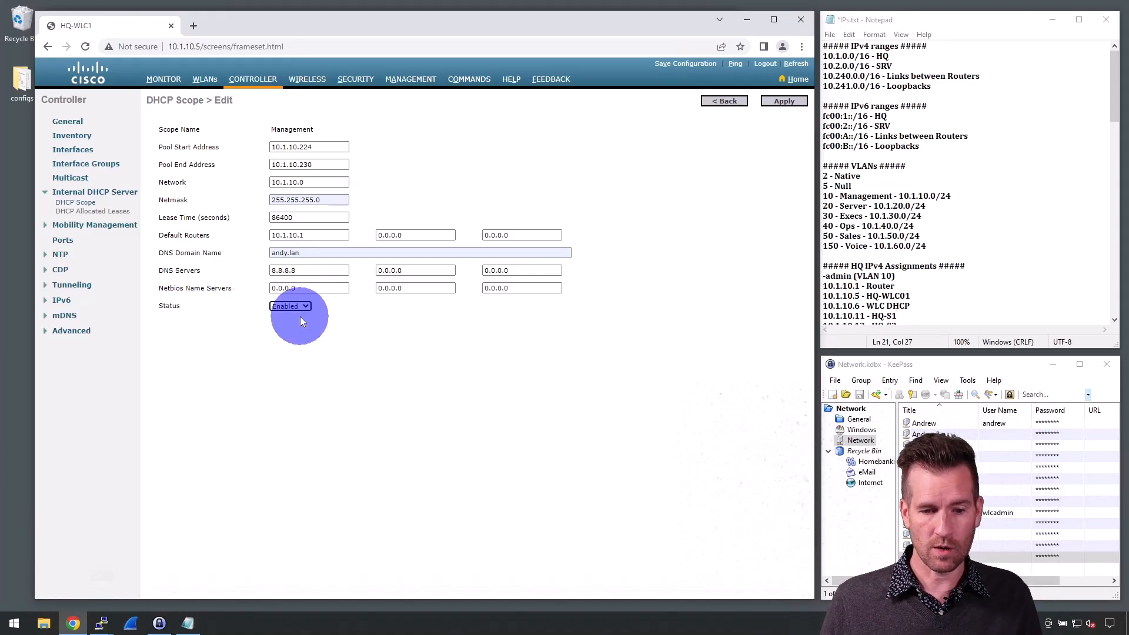
left_click(788, 101)
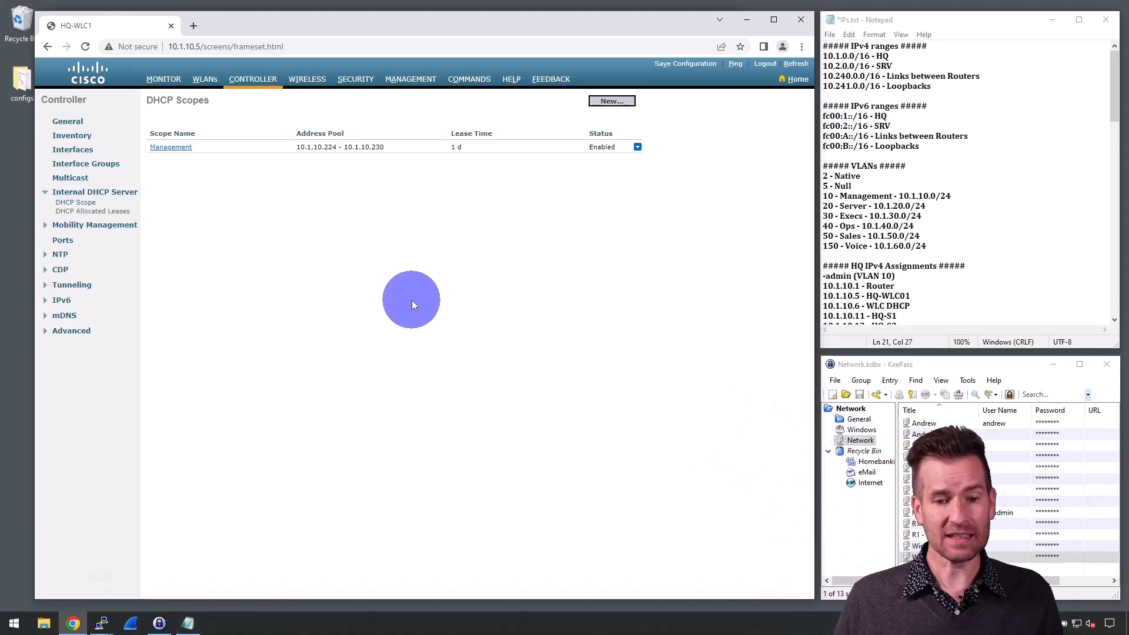
Change the primary DHCP server of the controller's management interface to 10.1.10.5, matching the interface's own IP address.
left_click(72, 150)
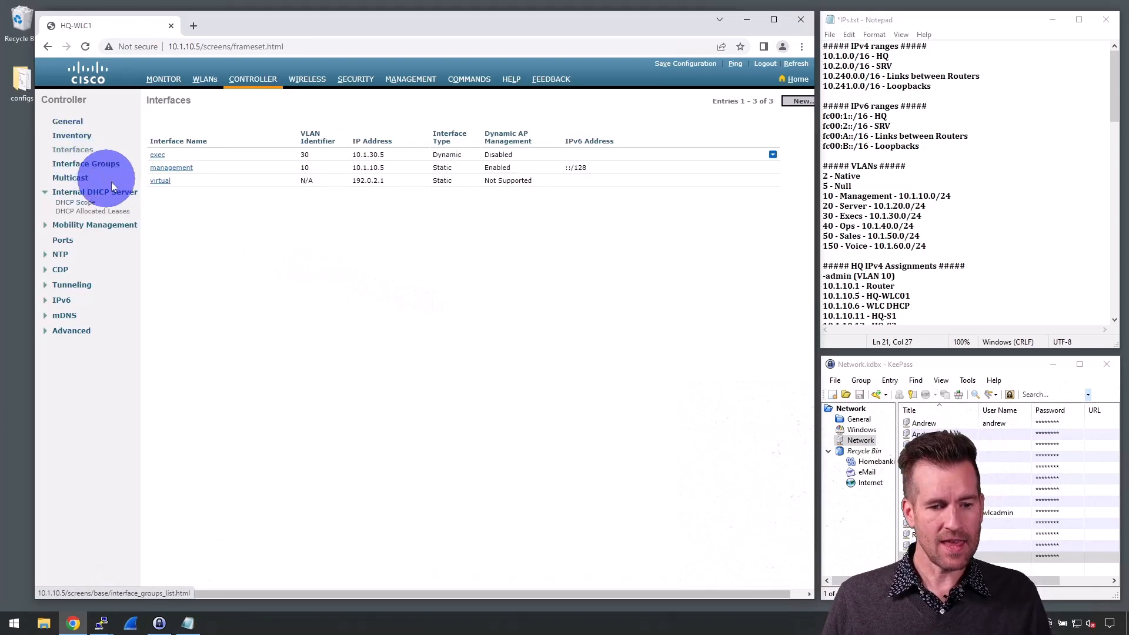
left_click(179, 169)
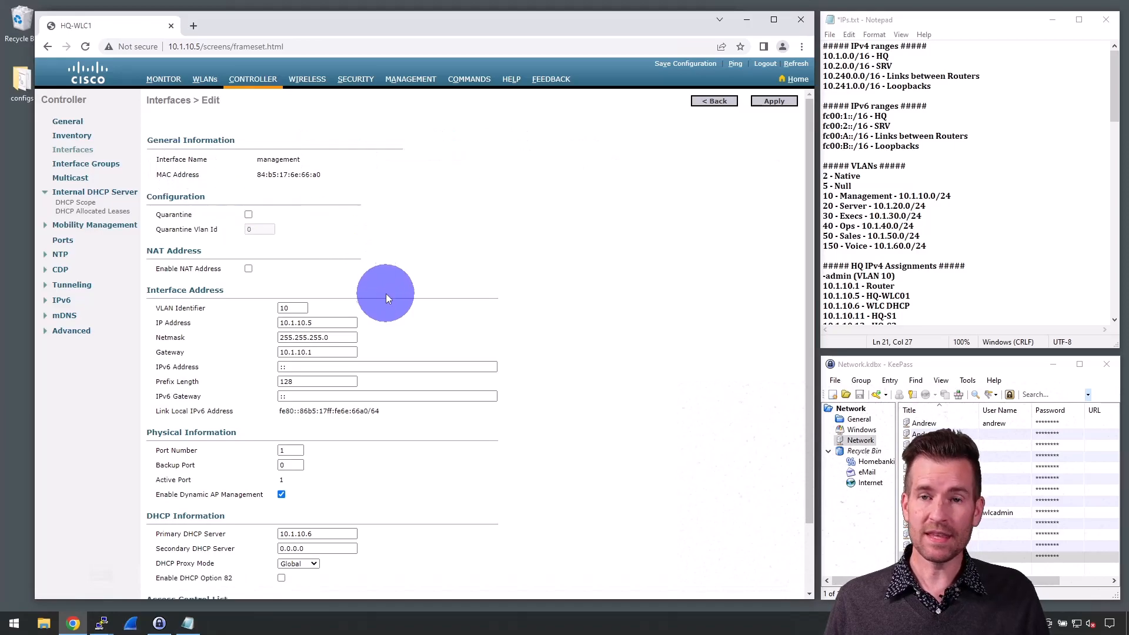
scroll(386, 294, "down", 3)
left_click_drag(148, 456, 223, 453)
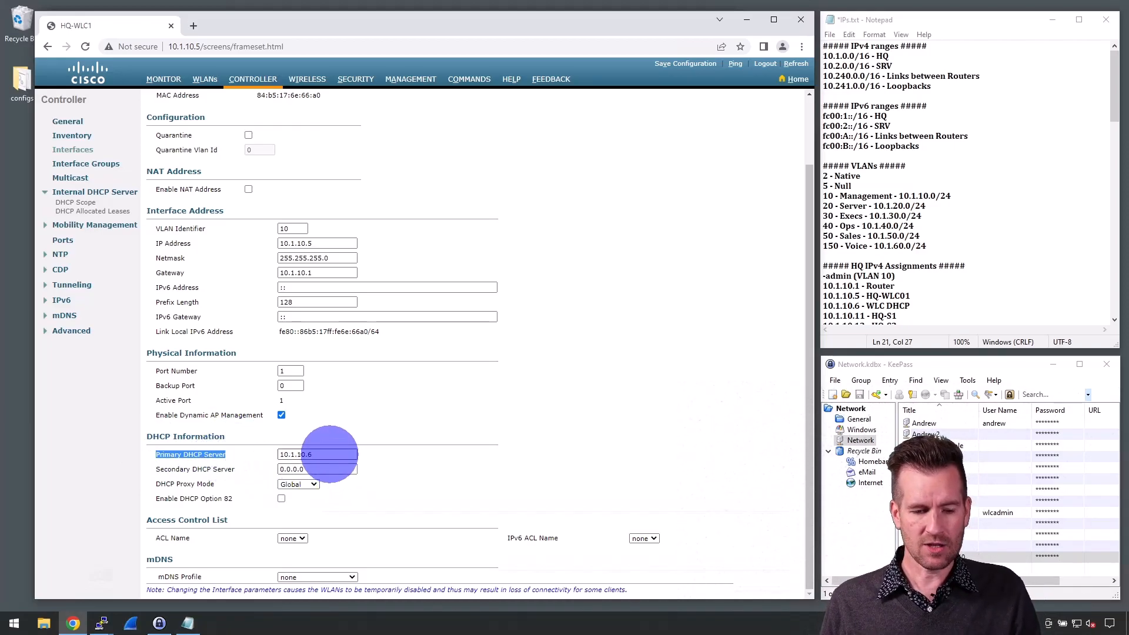
left_click(329, 455)
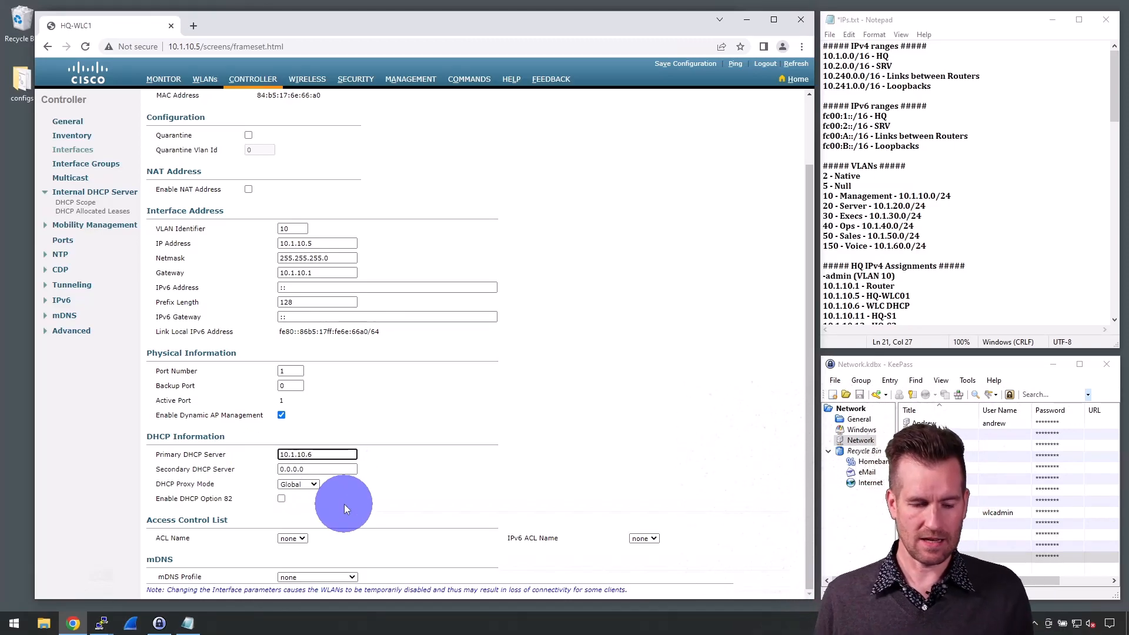
key("BackSpace")
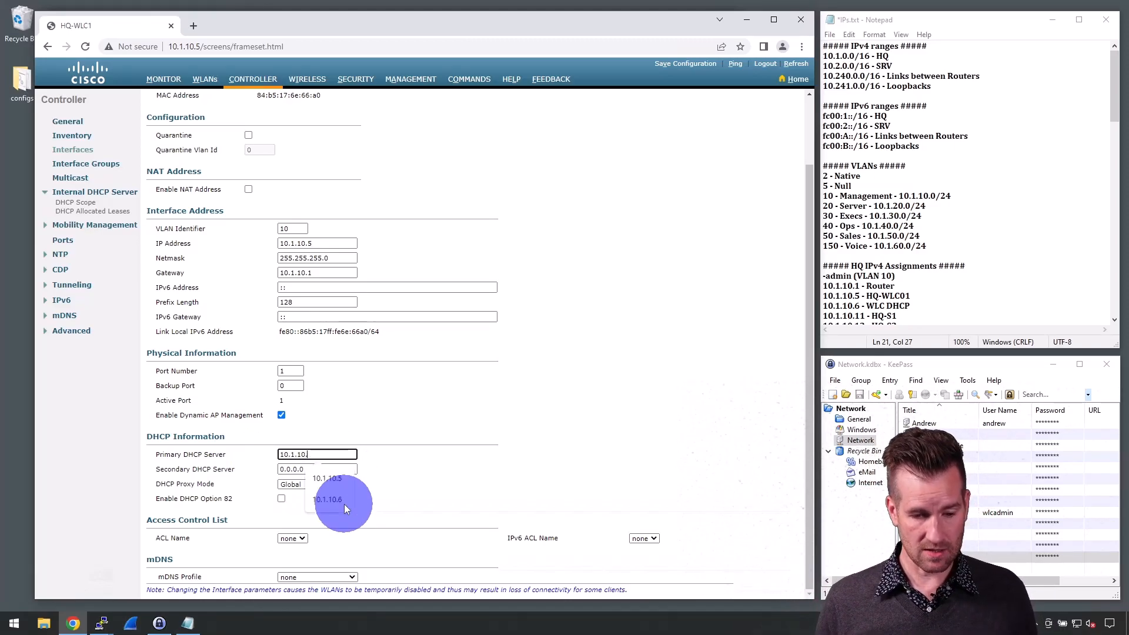
type("5")
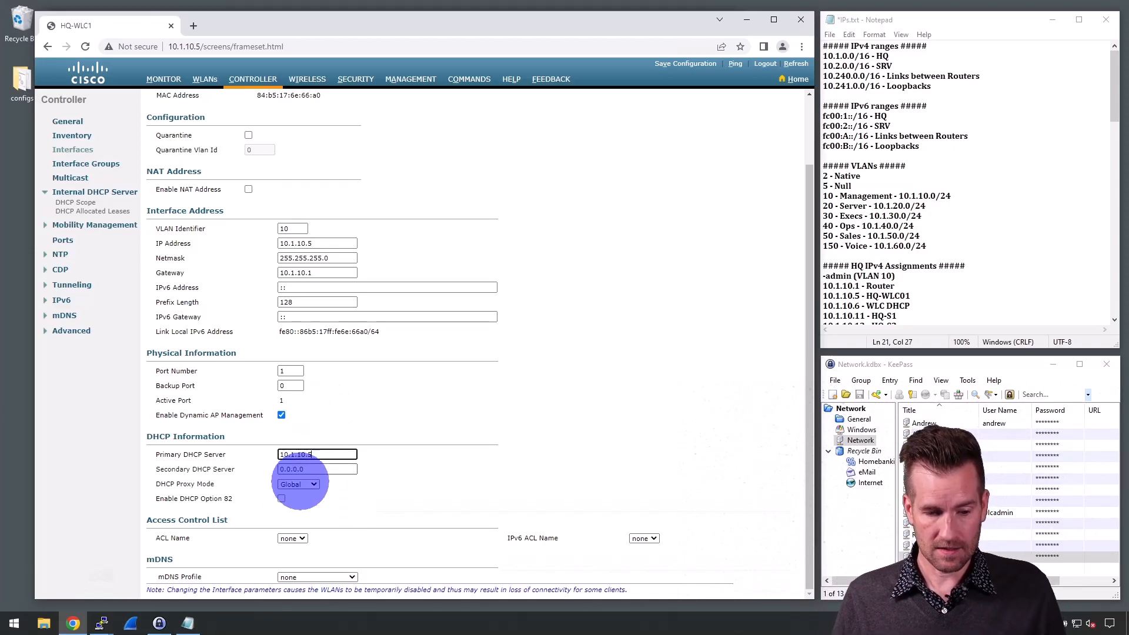
double_click(302, 244)
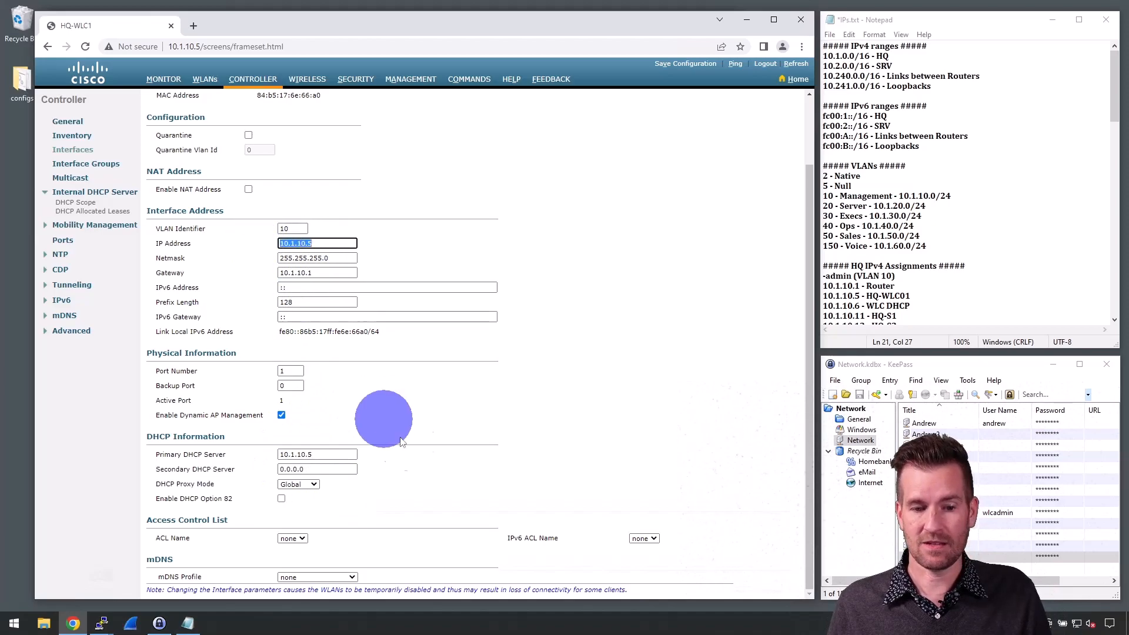
left_click(403, 425)
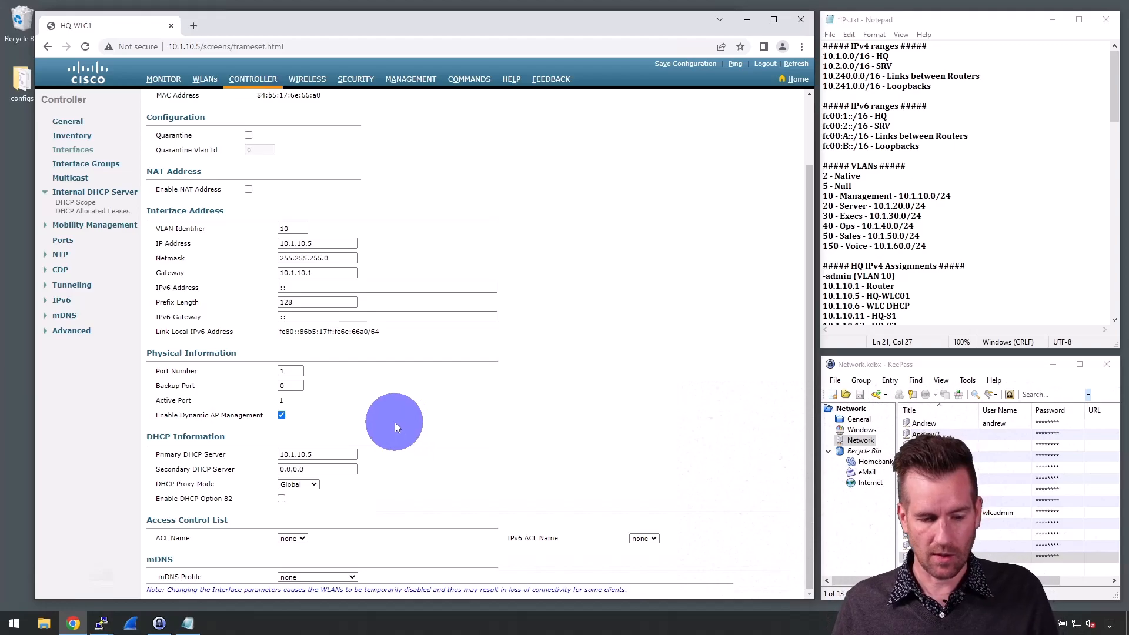
Set the management interface's DHCP proxy mode to Enabled.
left_click(298, 484)
left_click(296, 506)
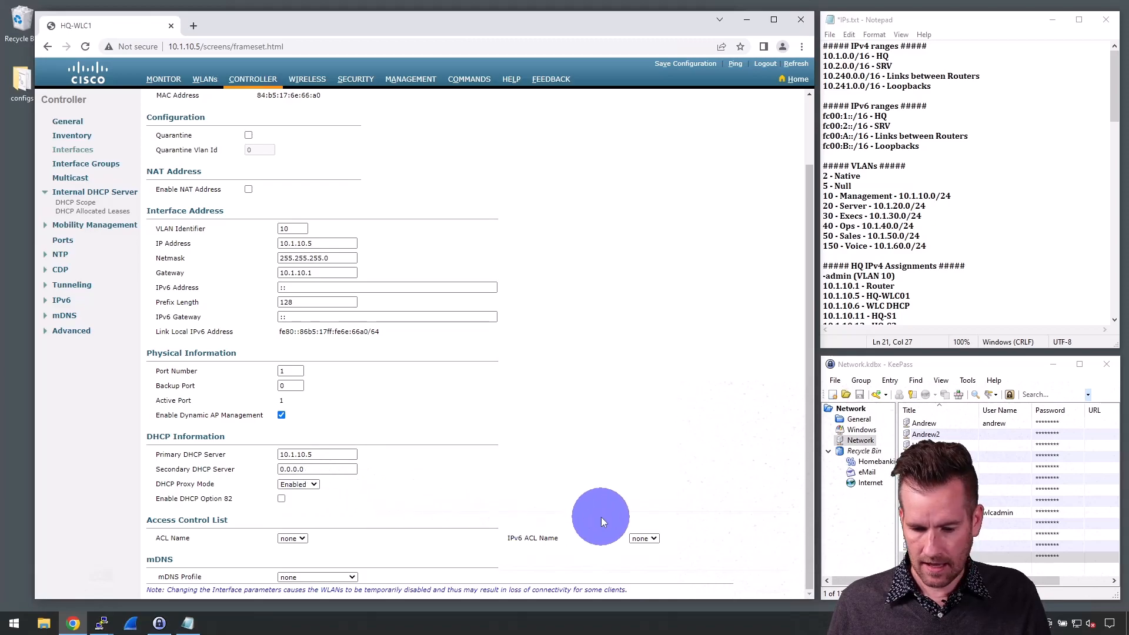
scroll(605, 511, "up", 2)
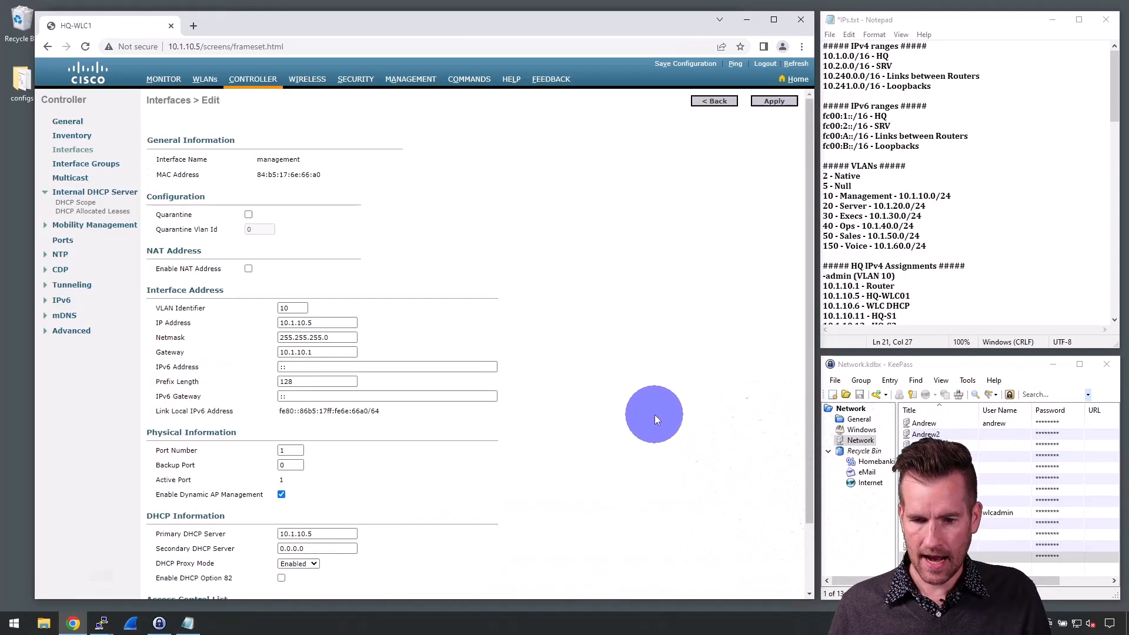
Apply the management interface's DHCP changes and accept the temporary disabling of the WLANs.
left_click(775, 100)
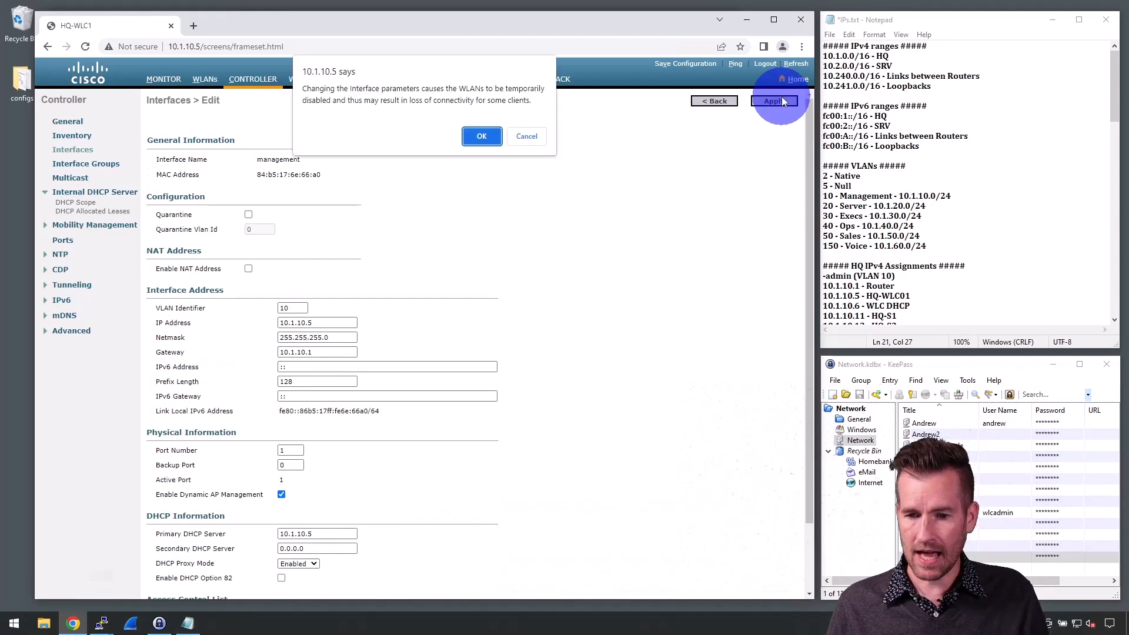
left_click(481, 137)
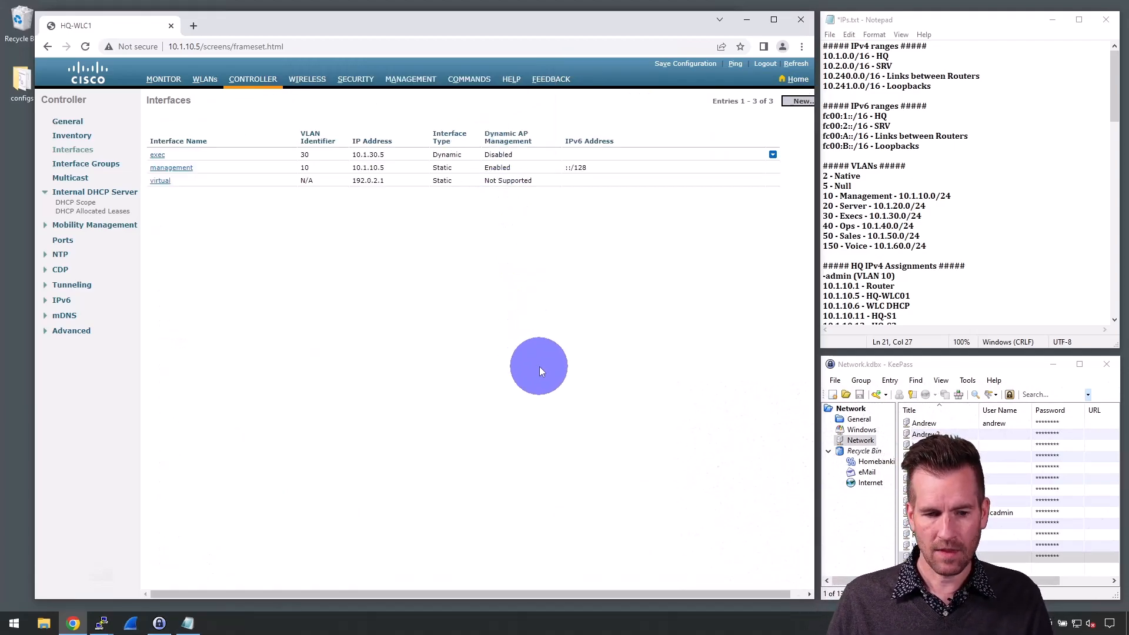
Connect the laptop to the TKS-10 wireless network and check its connection status.
left_click(1077, 624)
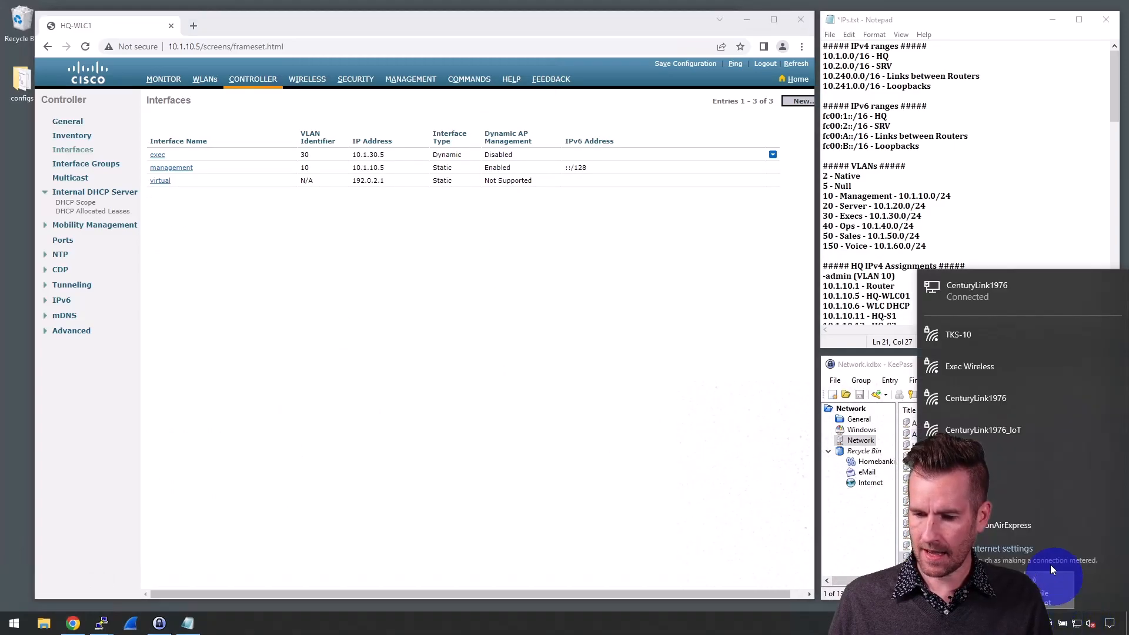
left_click(954, 341)
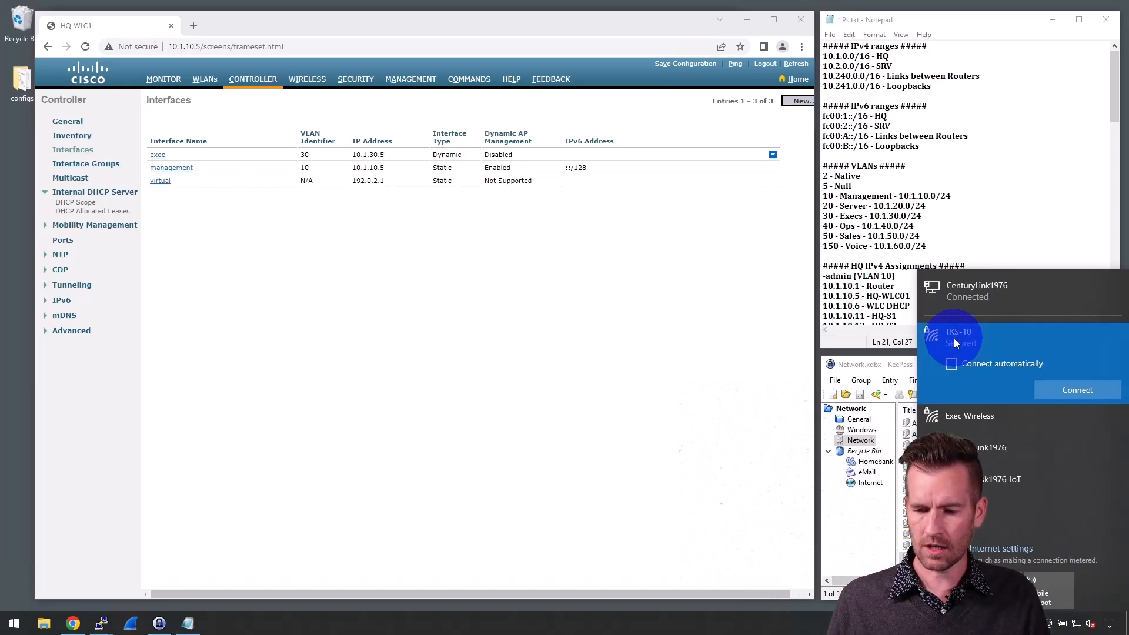
left_click(1059, 389)
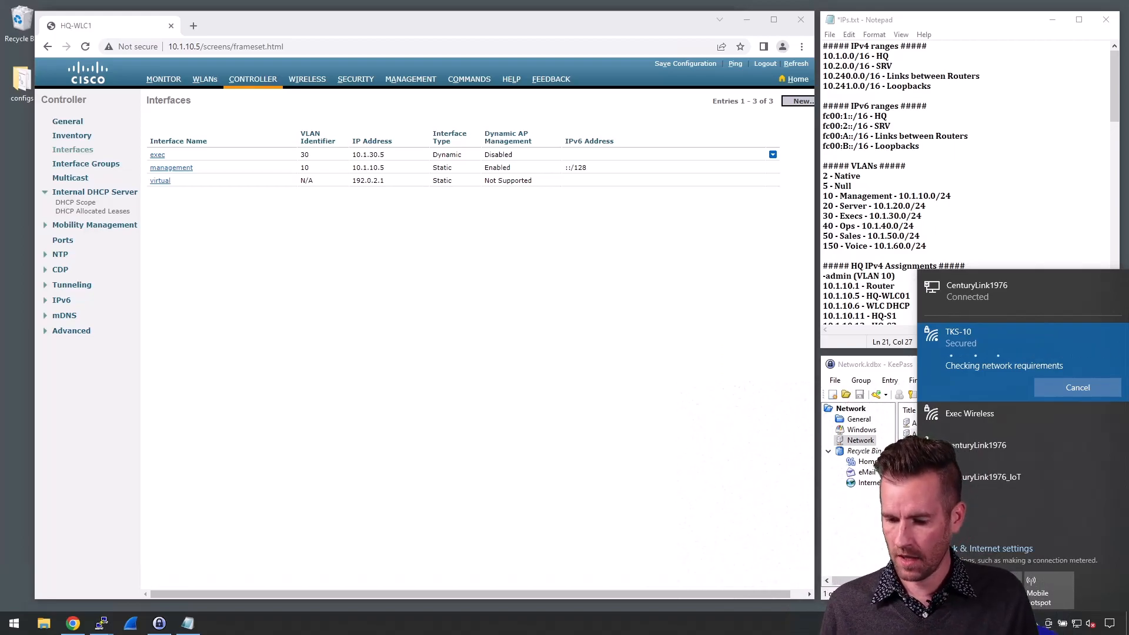
left_click(1077, 624)
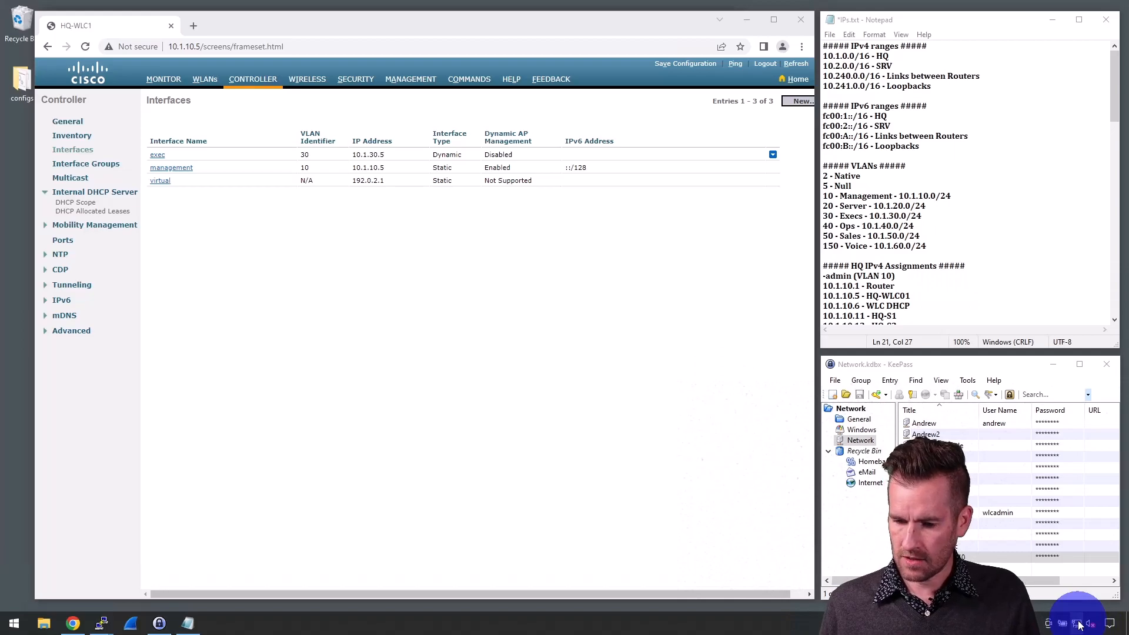
left_click(1078, 626)
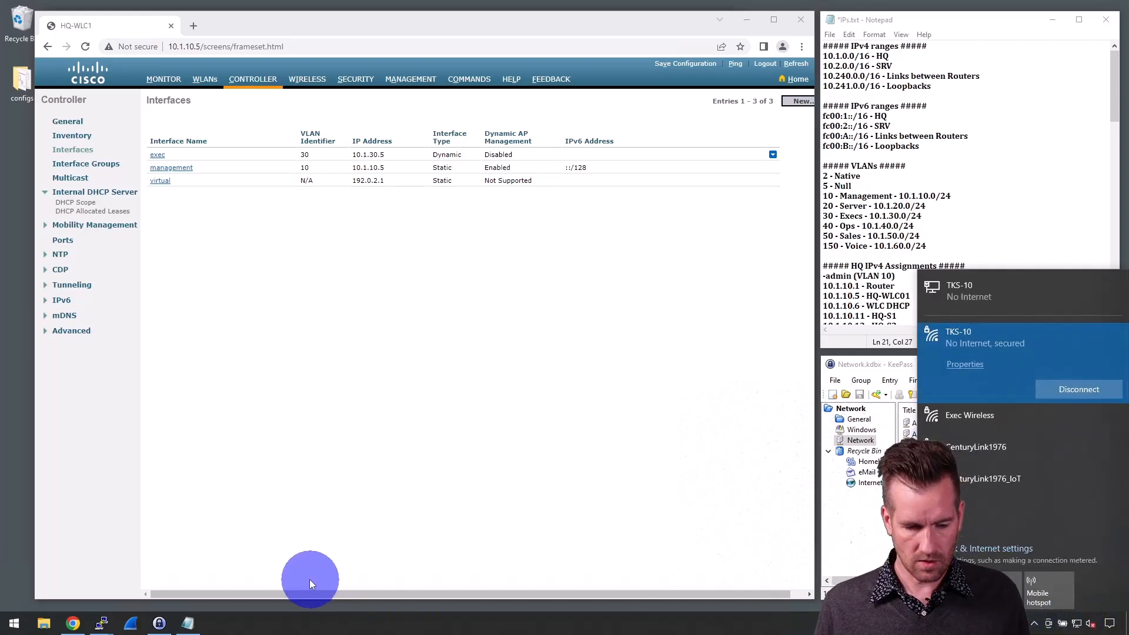
Run ipconfig in a Command Prompt and highlight the IPv4 address of the Wi-Fi adapter.
left_click(13, 625)
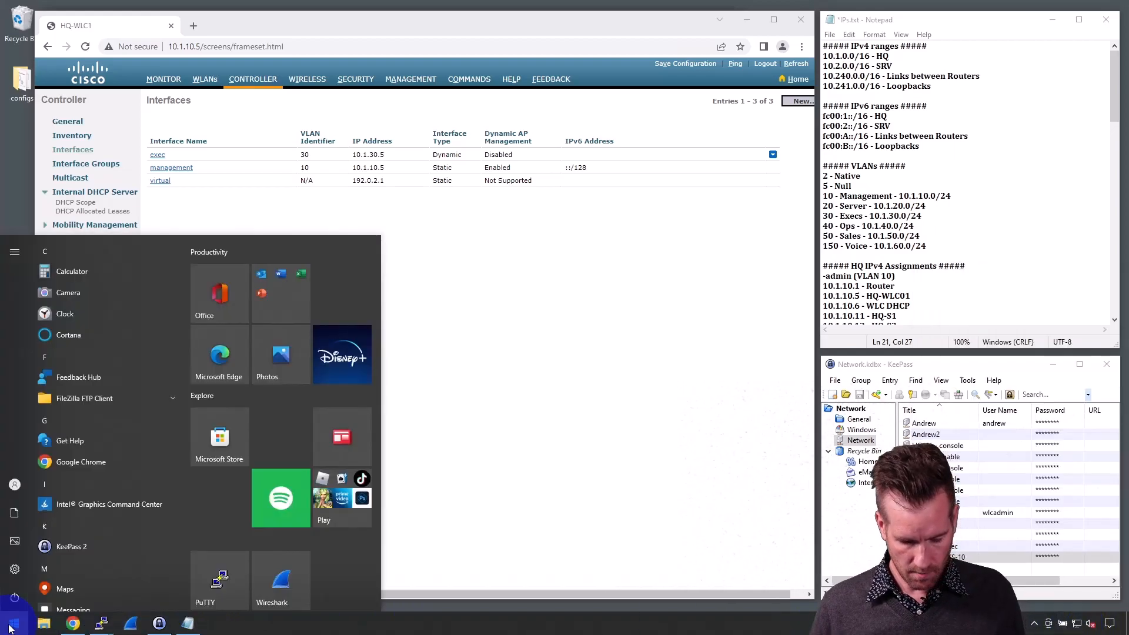
type("cmd")
key("Return")
type("i")
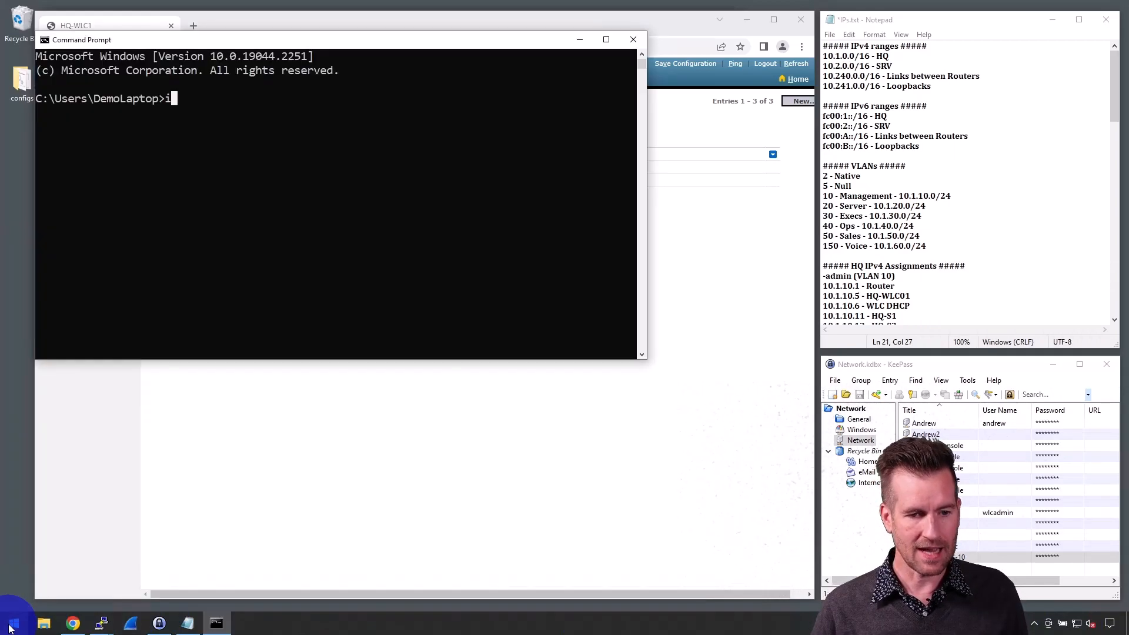
type("pconfig")
key("Return")
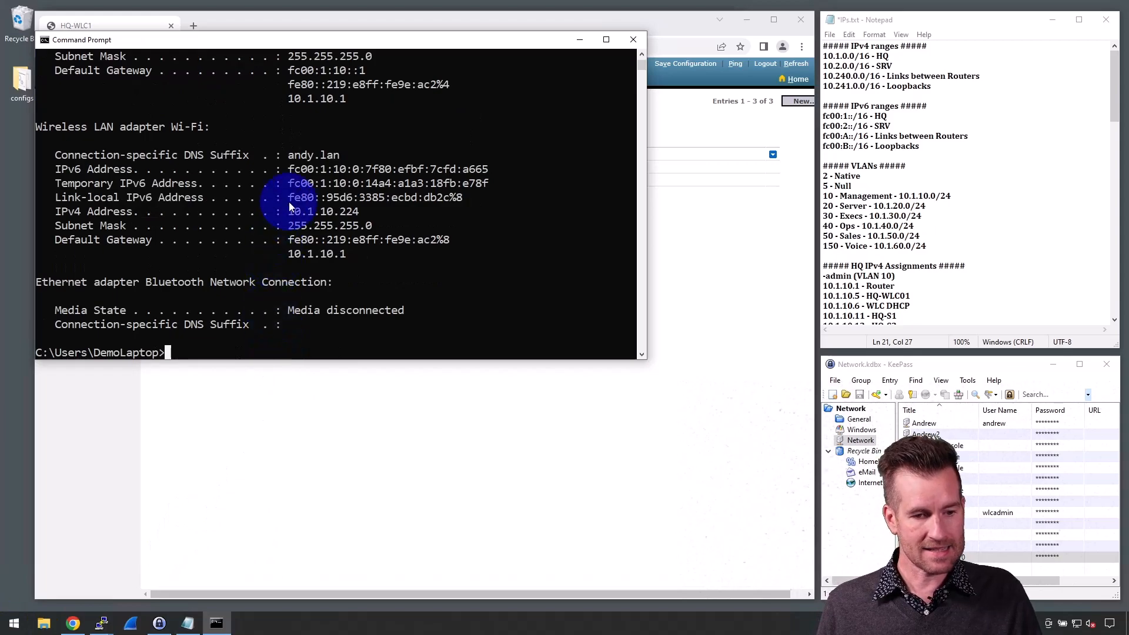
left_click_drag(288, 210, 343, 210)
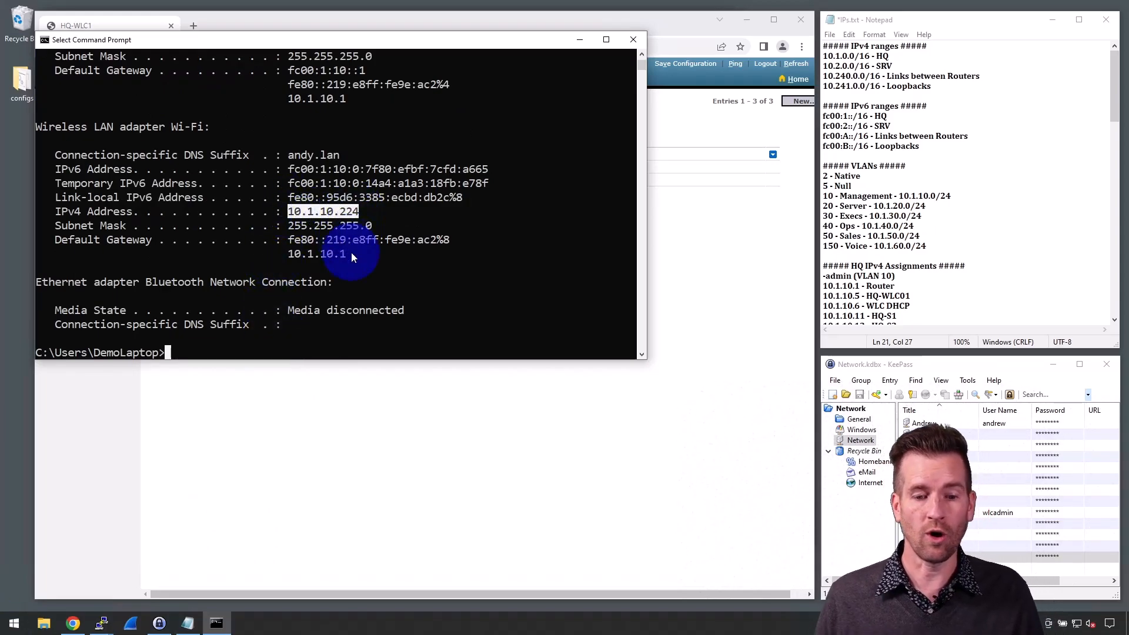